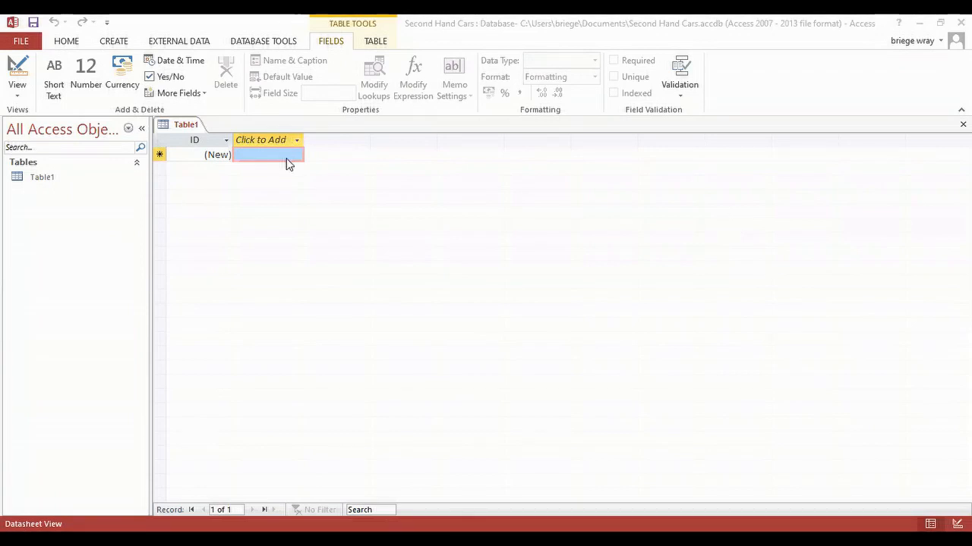
Open the new table in Design View, saving it under the name August
click(17, 96)
click(60, 149)
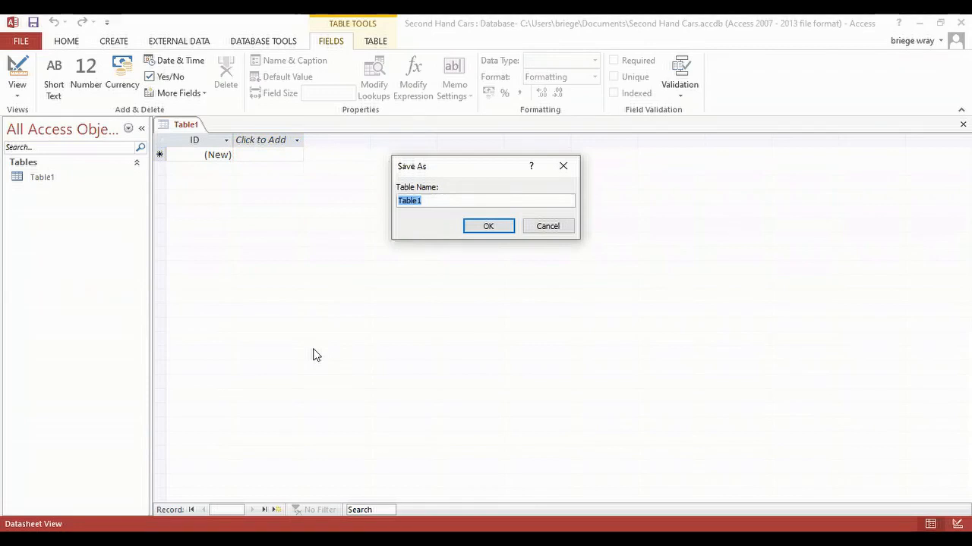
text(August)
click(488, 227)
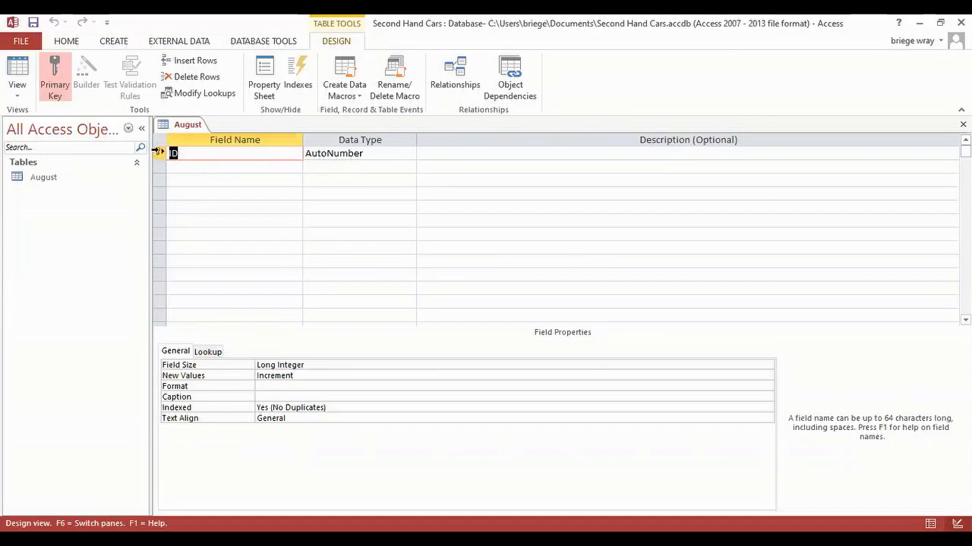
Delete the default ID field from the August table, including its primary key
right_click(157, 152)
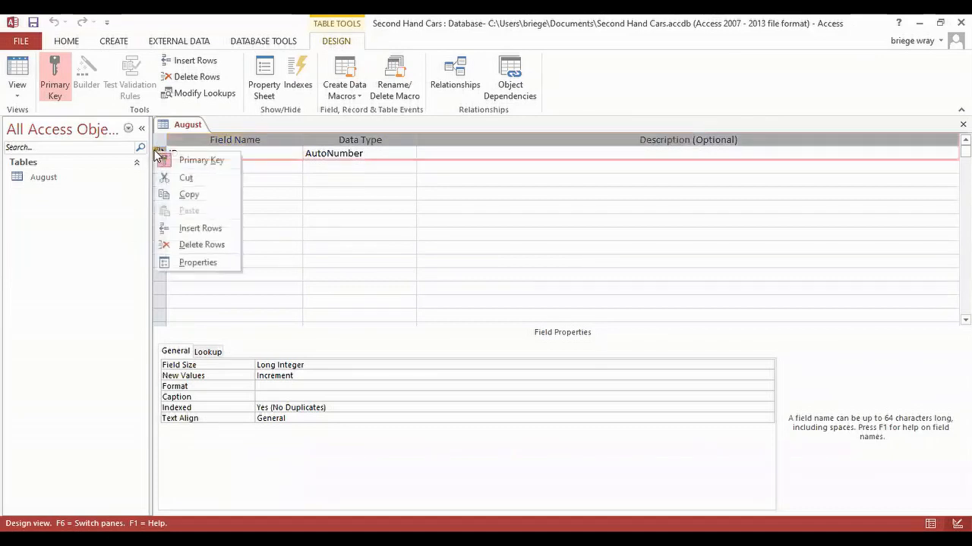
click(195, 246)
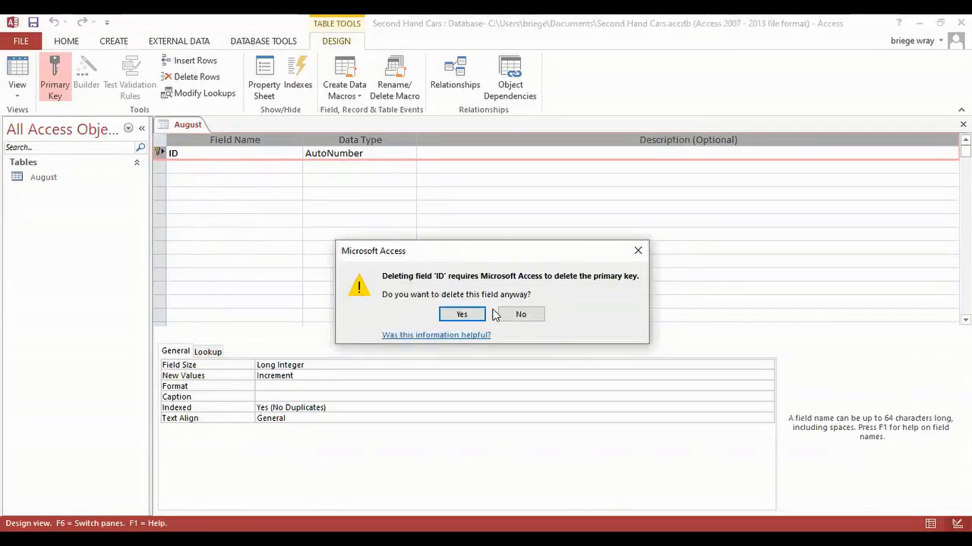
click(463, 315)
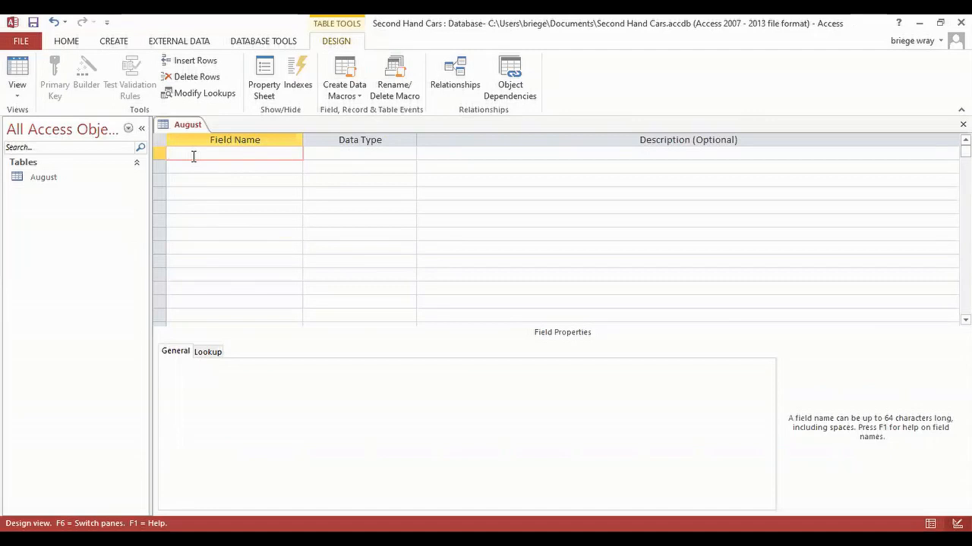
Add the fields Manufacturer, Model and Colour to the table design, each with the Short Text data type
text(Manufacturer)
click(381, 154)
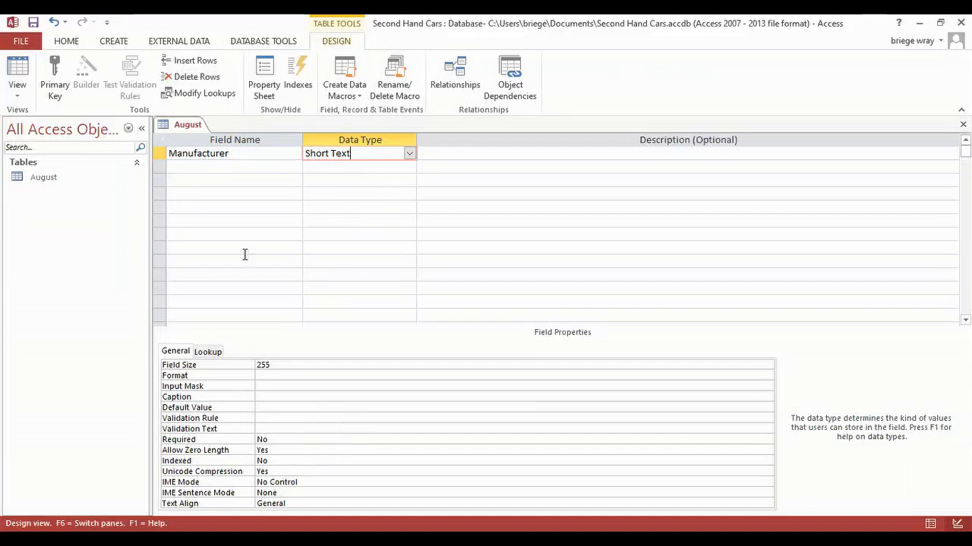
click(205, 168)
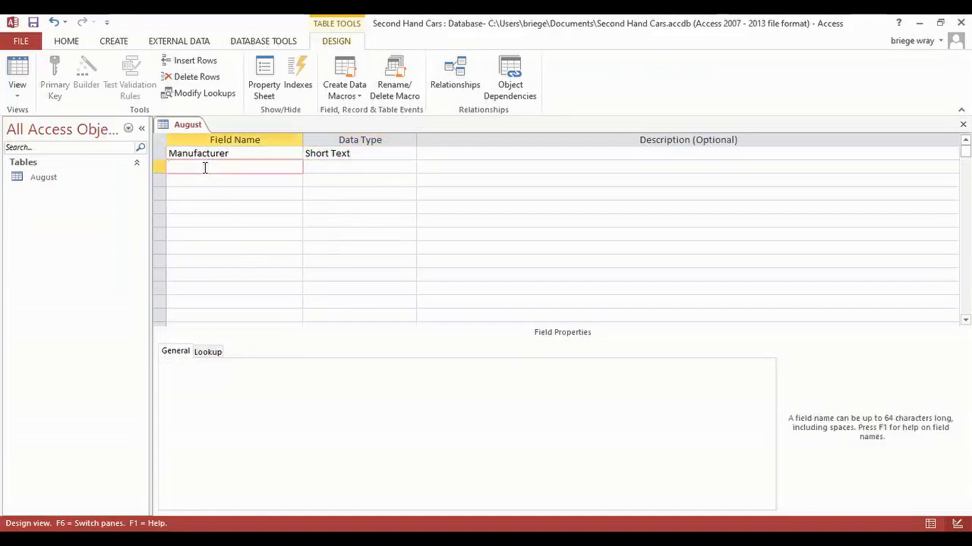
text(Model)
click(321, 167)
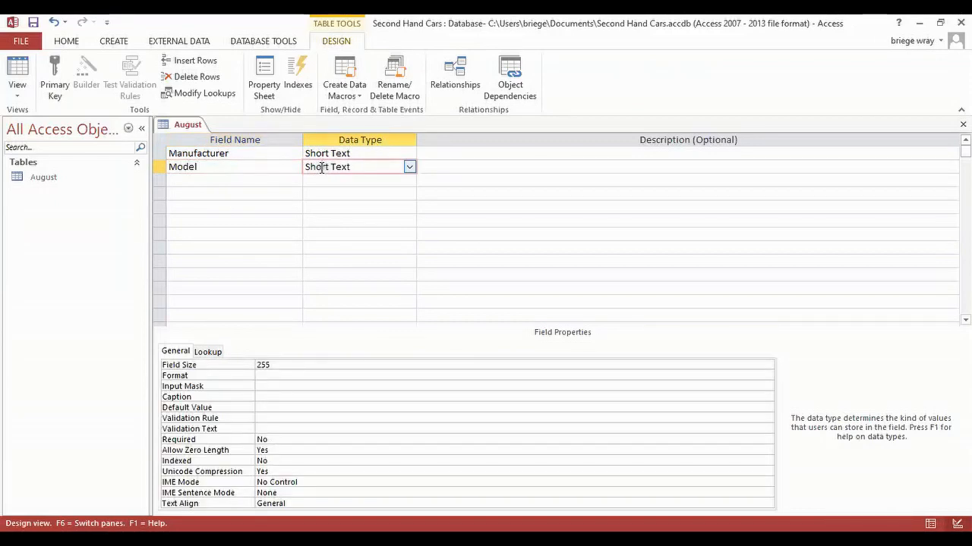
click(214, 181)
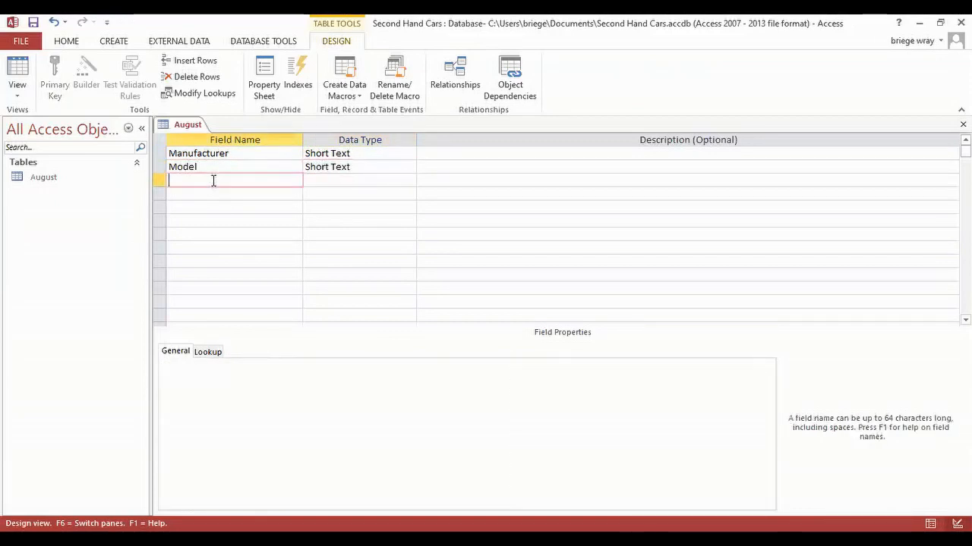
text(Colour)
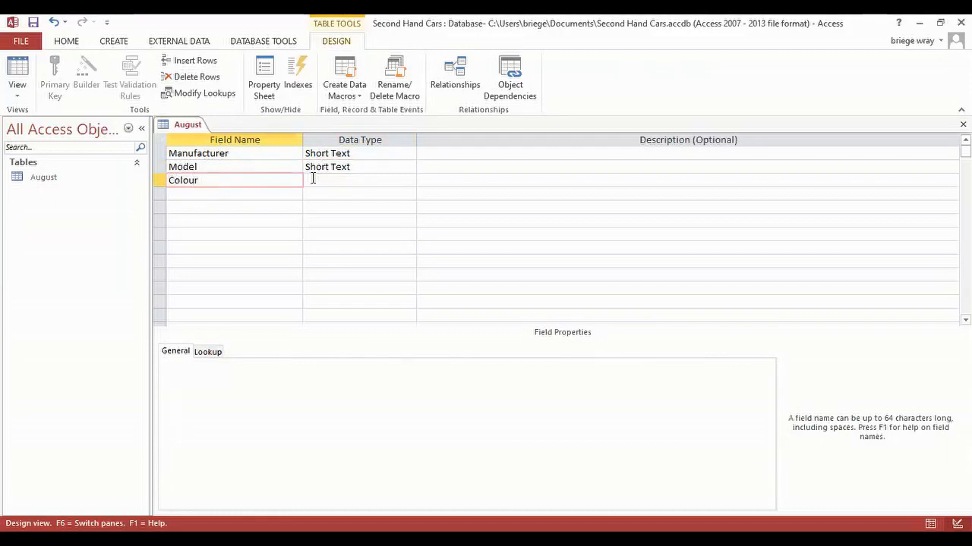
click(316, 180)
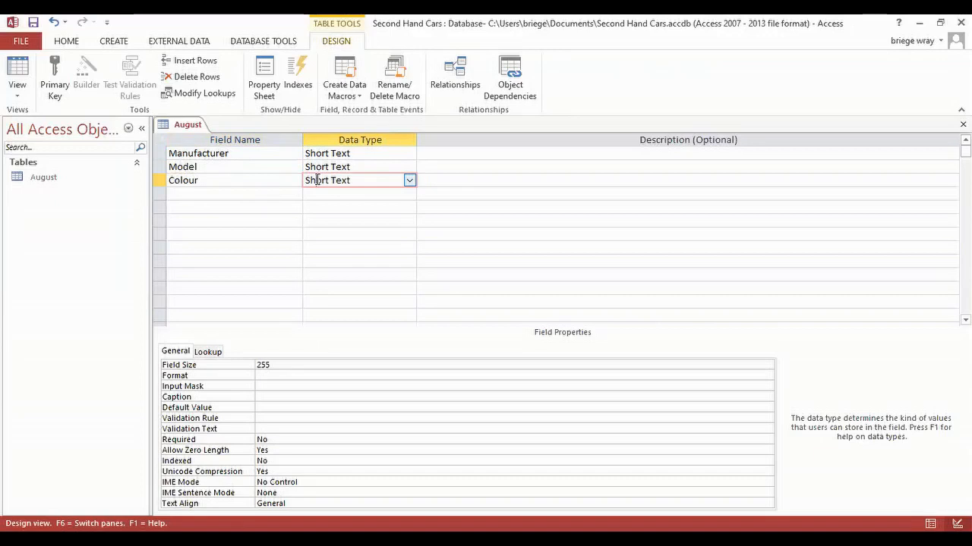
Add a NumberPlate field with the Short Text data type and set its field size to 7
click(220, 195)
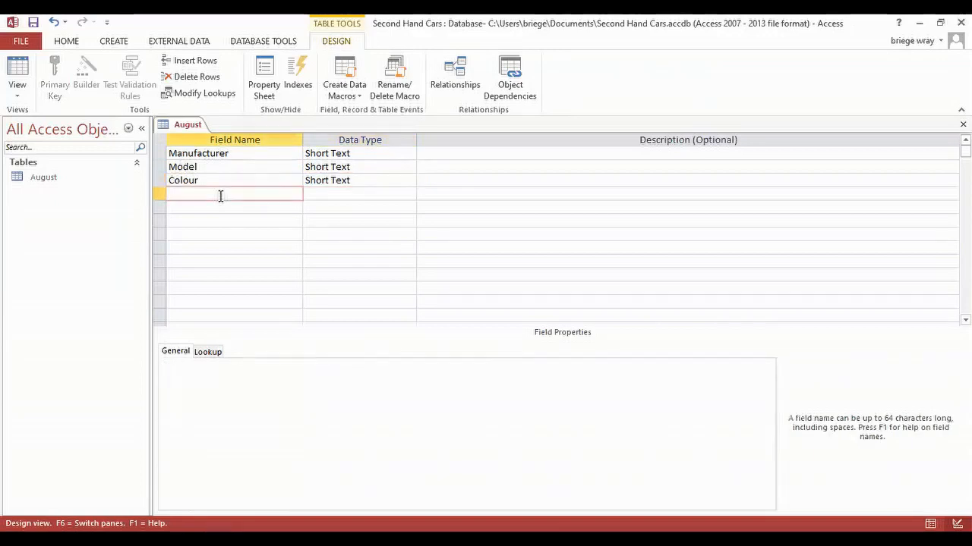
text(NumberPl)
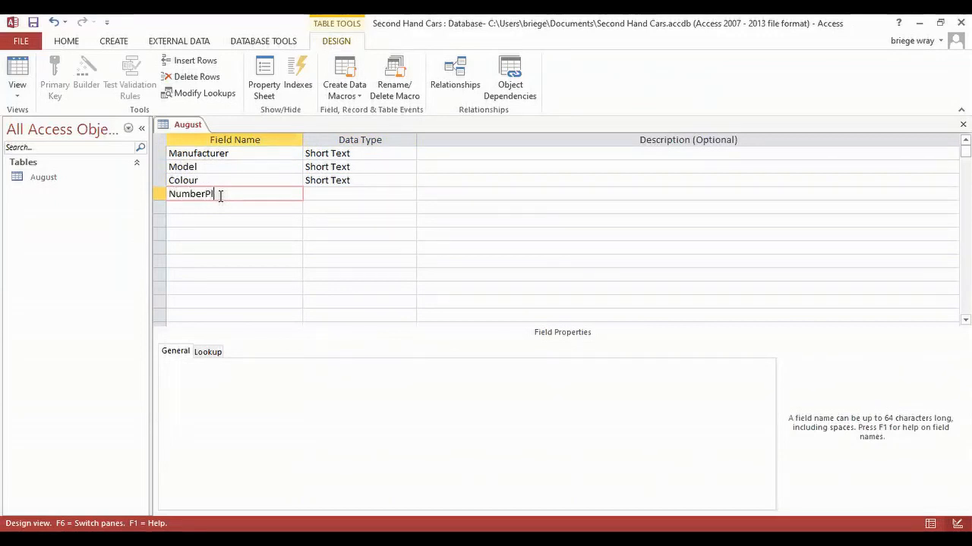
text(ate)
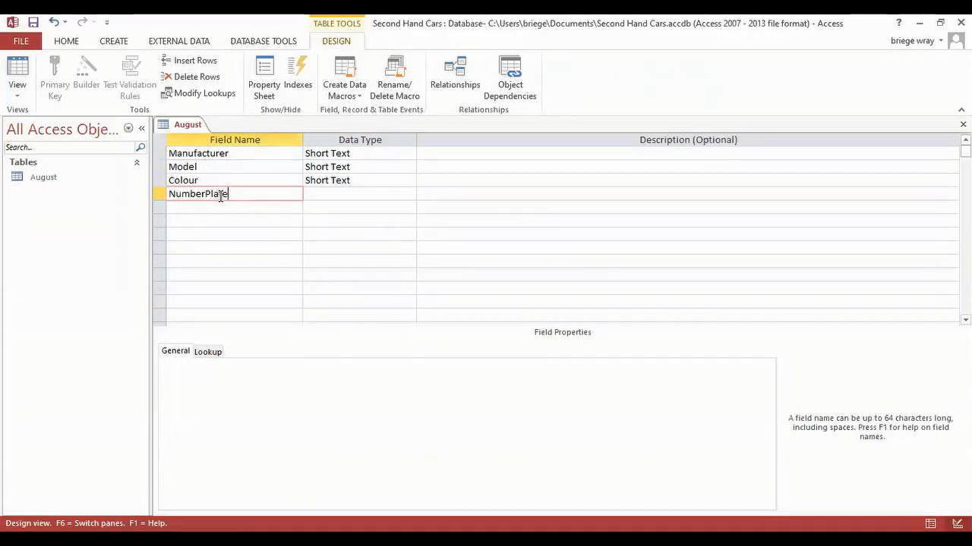
click(383, 193)
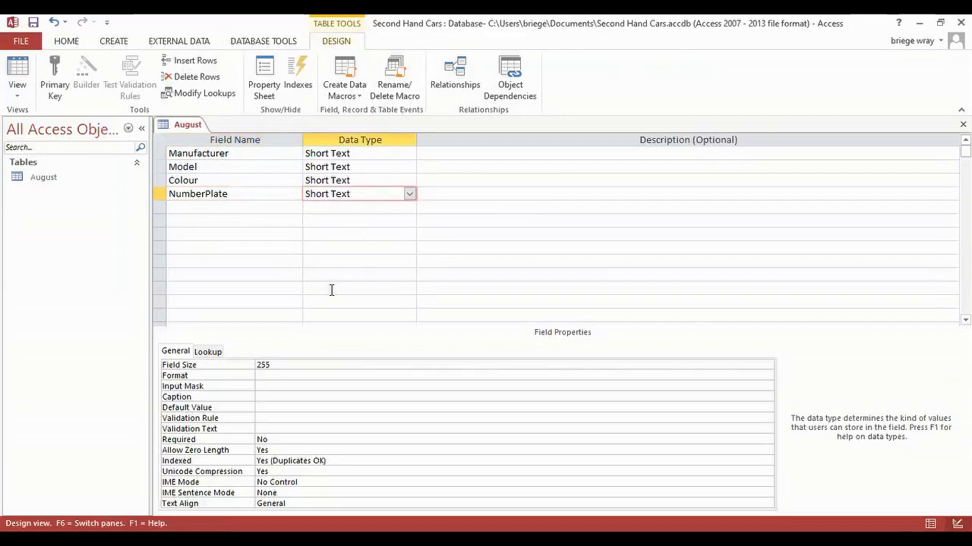
click(281, 365)
key(BackSpace)
key(BackSpace)
key(BackSpace)
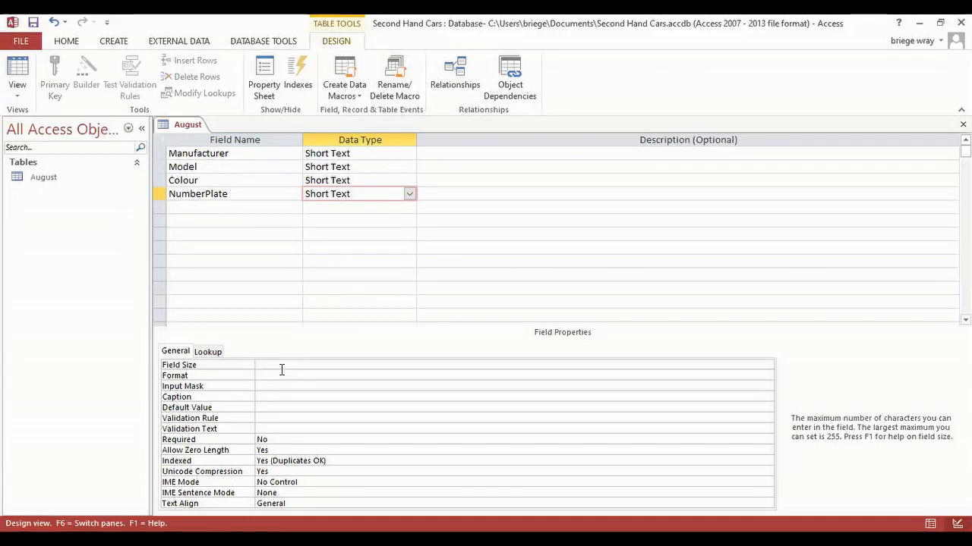
text(7)
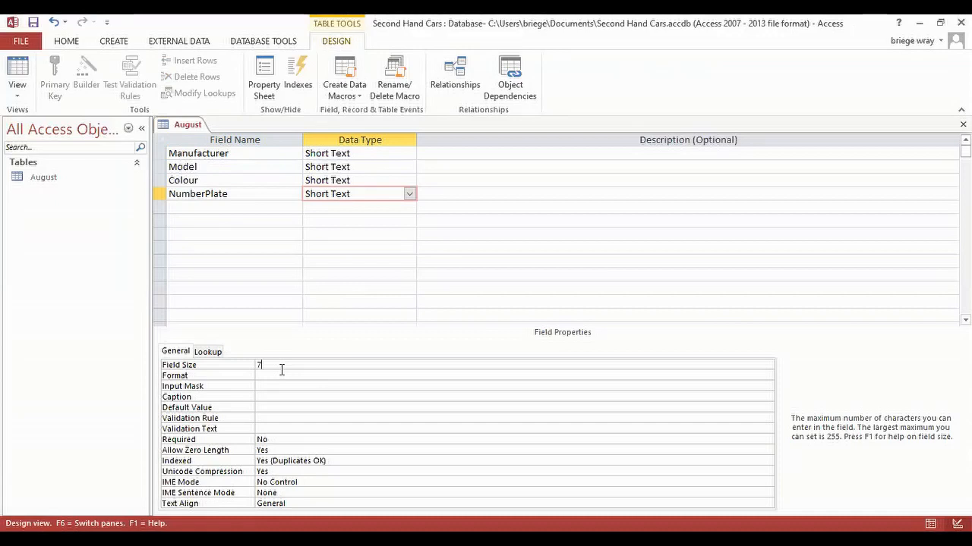
Add a Year field with the Number data type, accepting the reserved name, and set its decimal places to 0
click(186, 208)
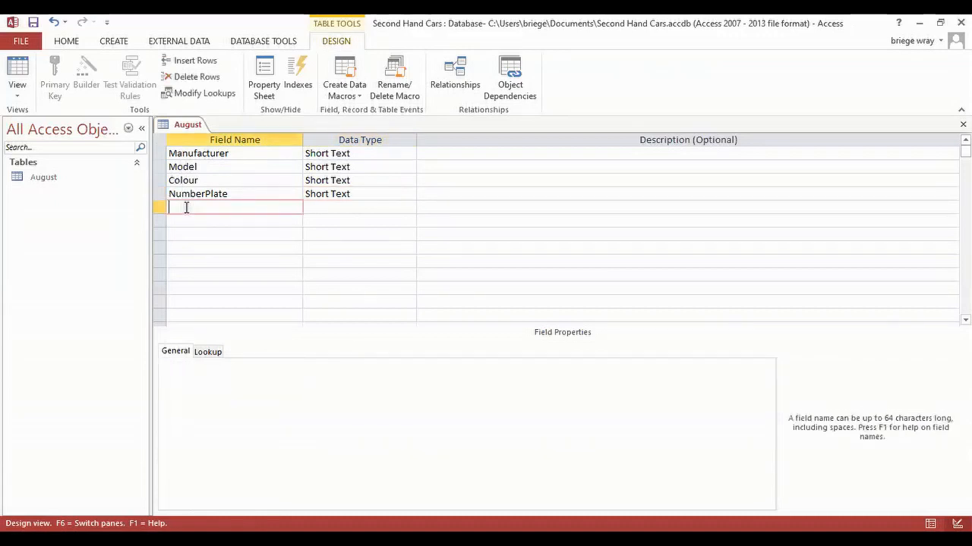
text(Year)
click(365, 208)
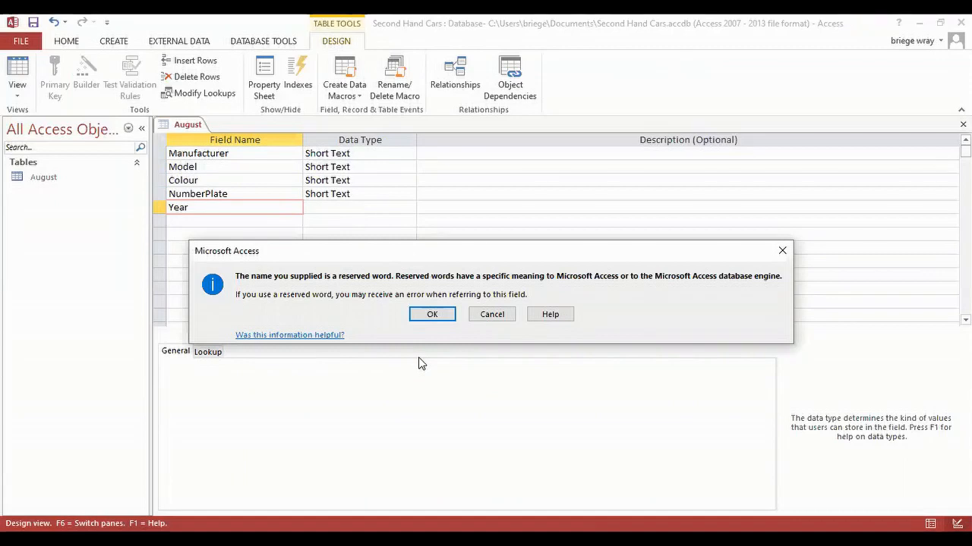
click(440, 314)
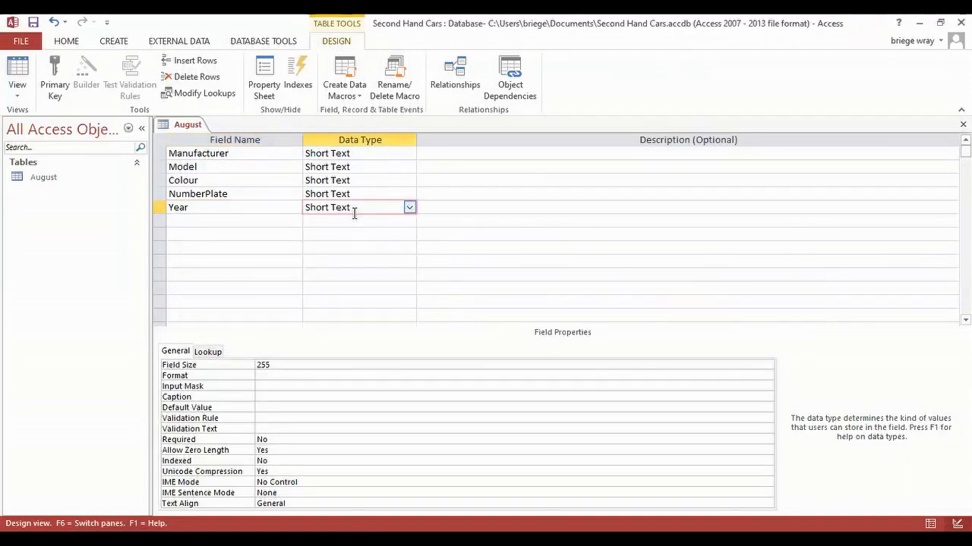
click(410, 211)
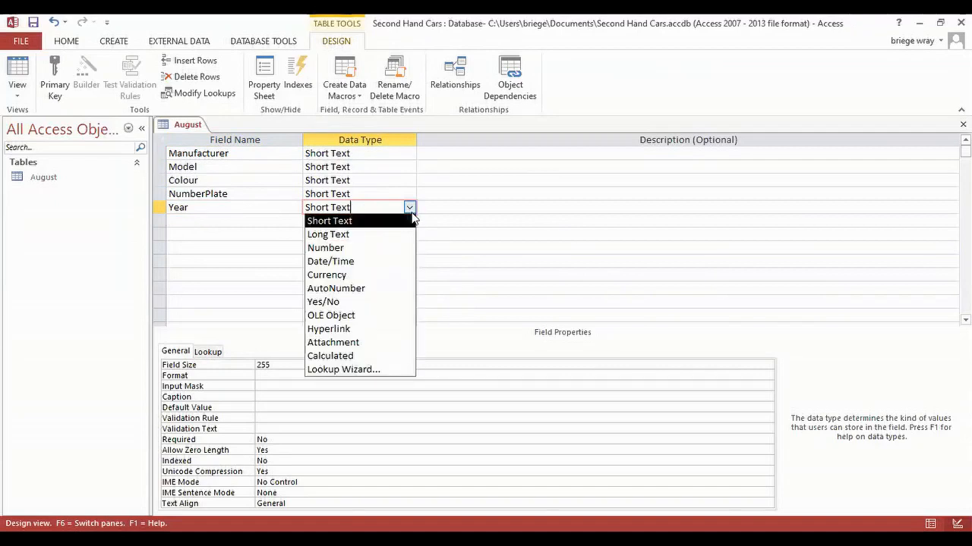
click(403, 248)
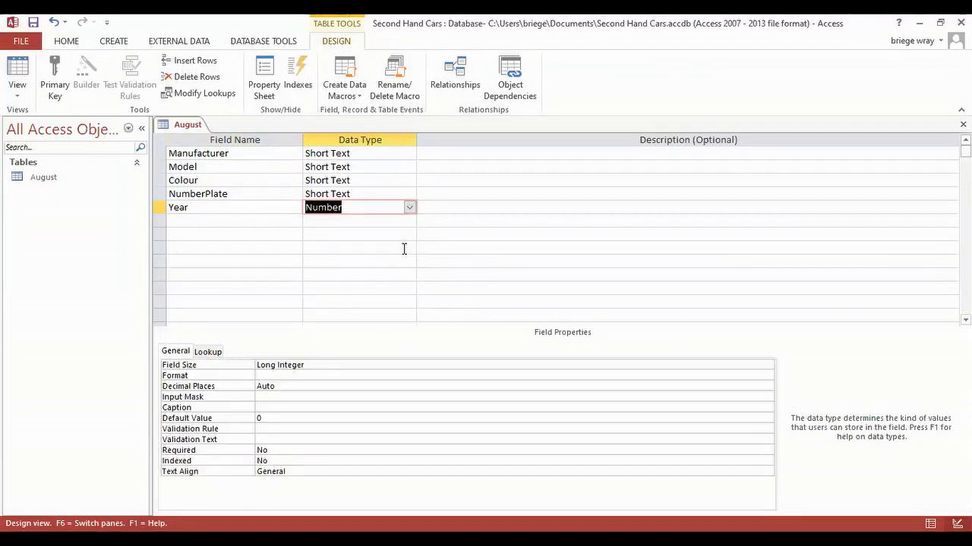
click(285, 385)
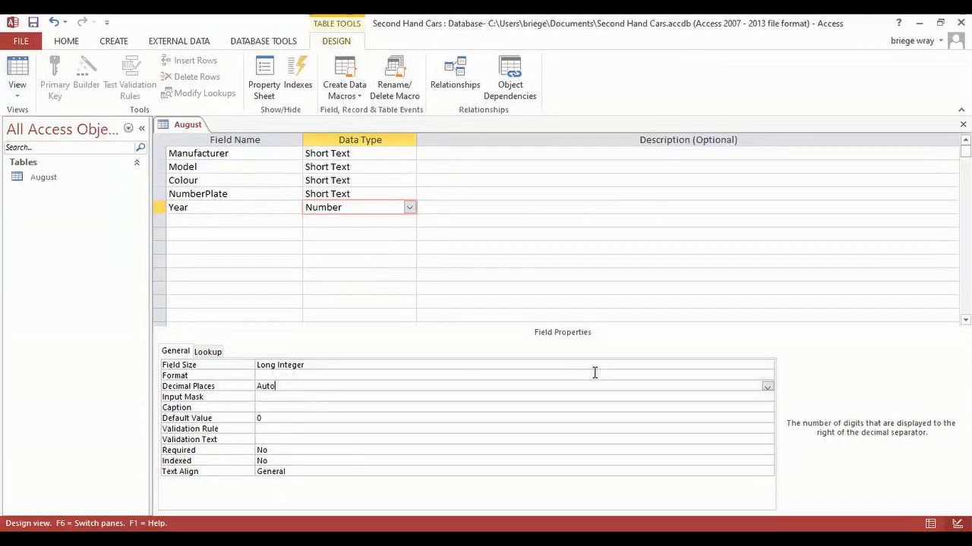
click(768, 388)
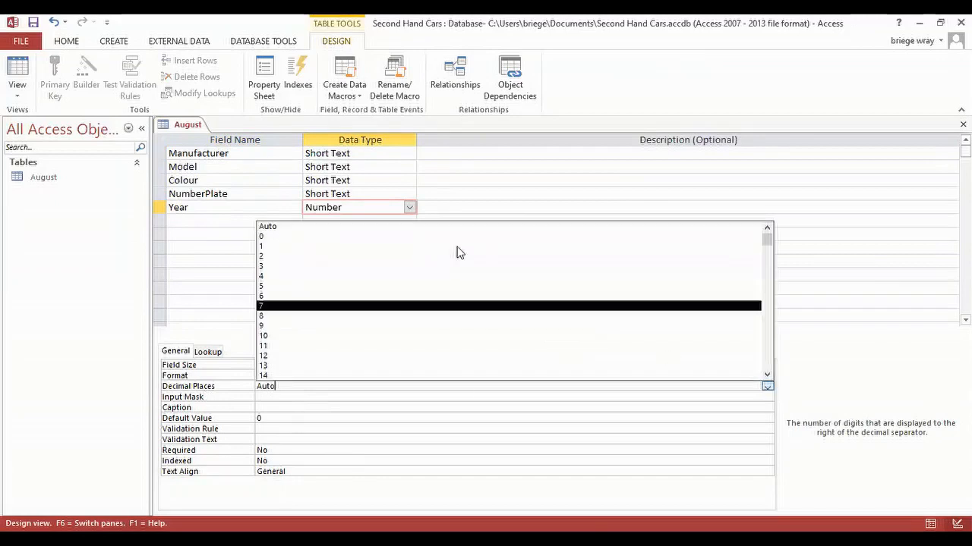
click(429, 236)
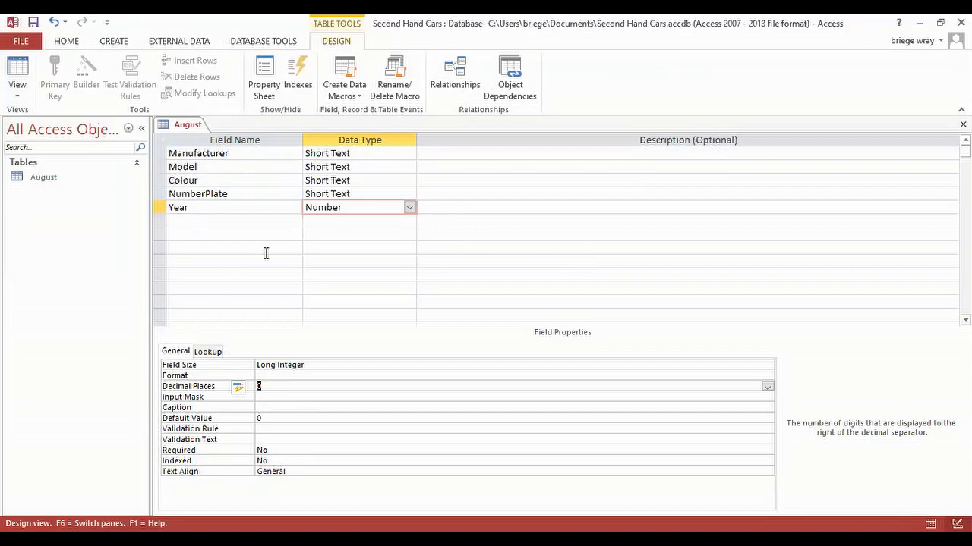
Add an MOT field below Year with the Yes/No data type
click(232, 222)
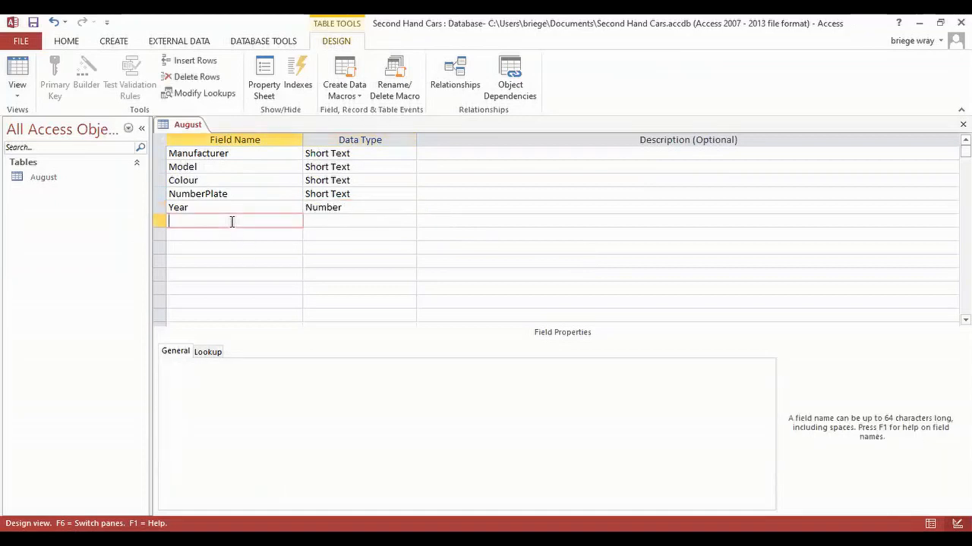
text(MOT)
click(347, 217)
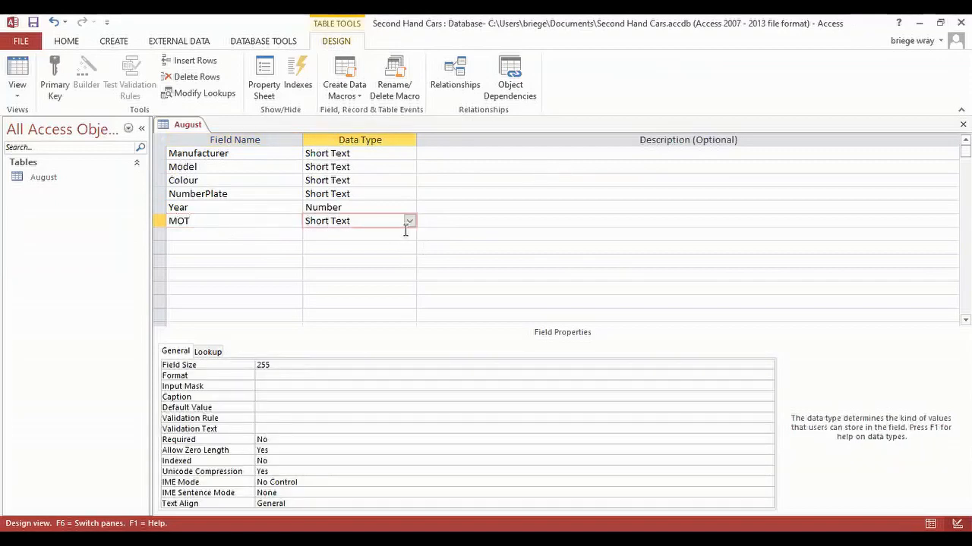
click(408, 223)
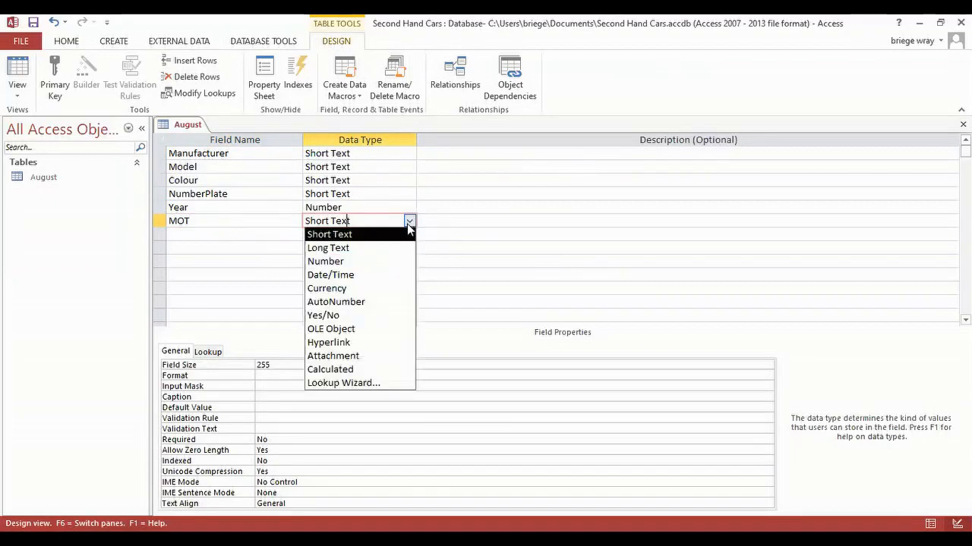
click(395, 315)
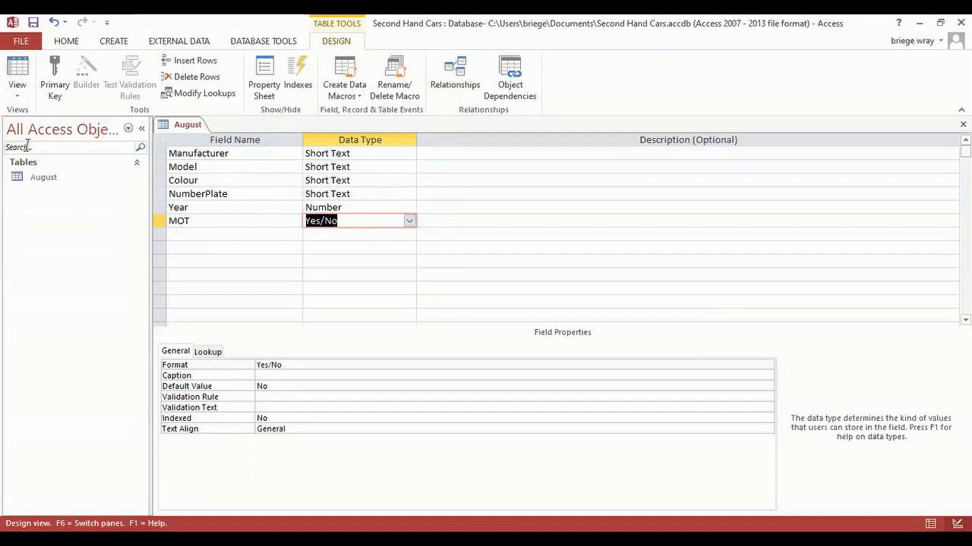
Switch the table to Datasheet View, saving its design, and widen the Manufacturer and NumberPlate columns to fit their headings
click(16, 97)
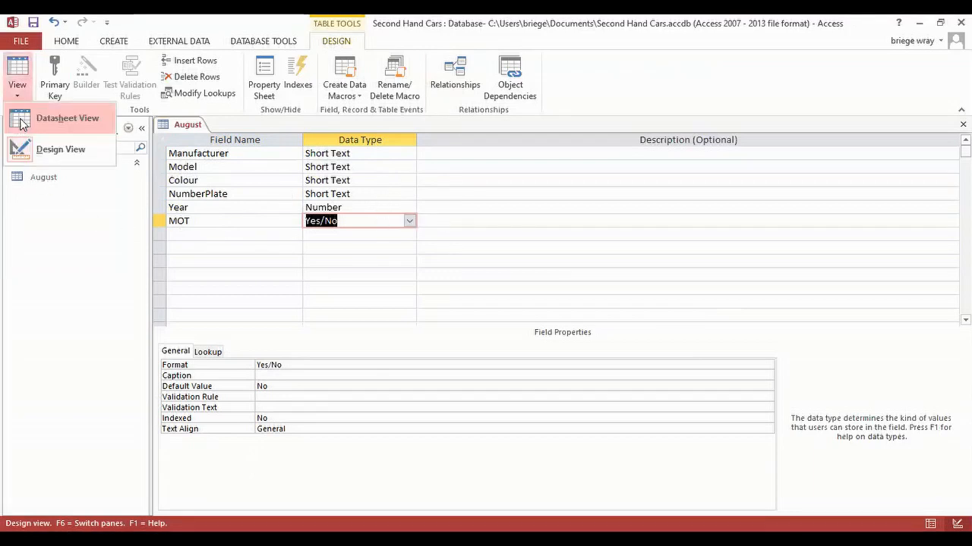
click(74, 122)
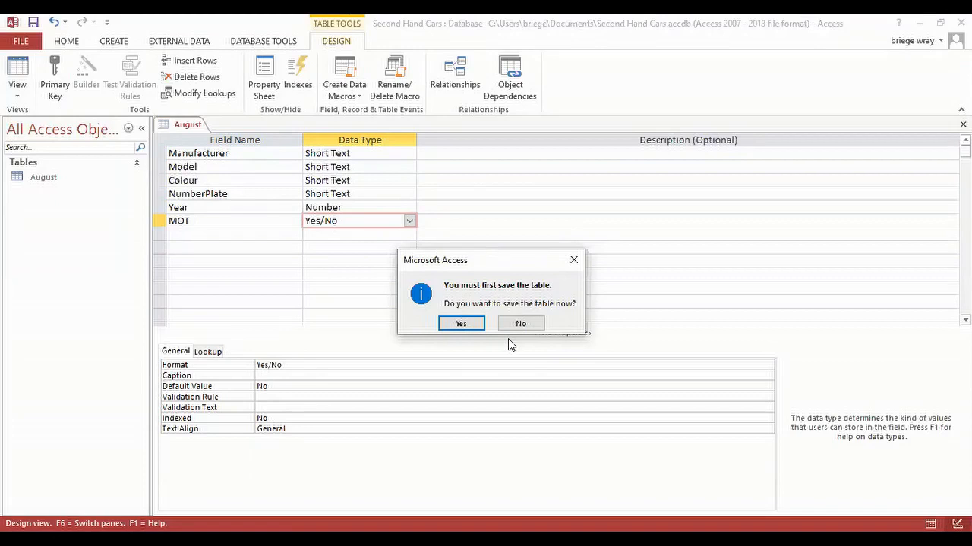
click(461, 324)
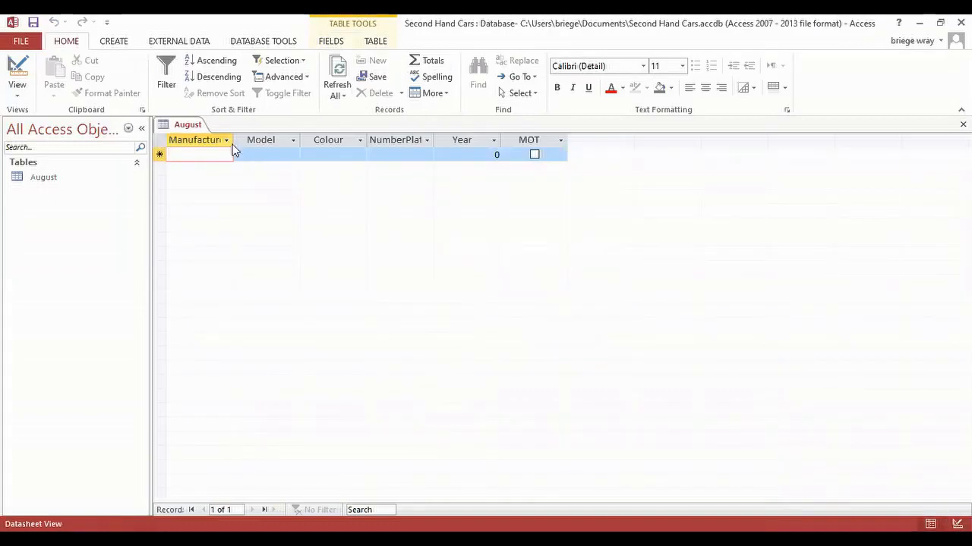
drag(233, 141, 245, 142)
drag(447, 139, 460, 140)
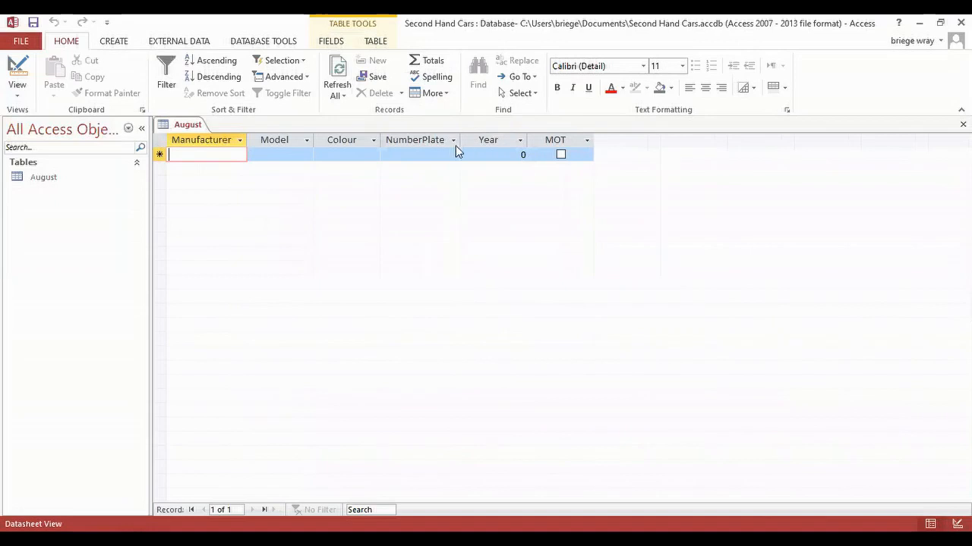